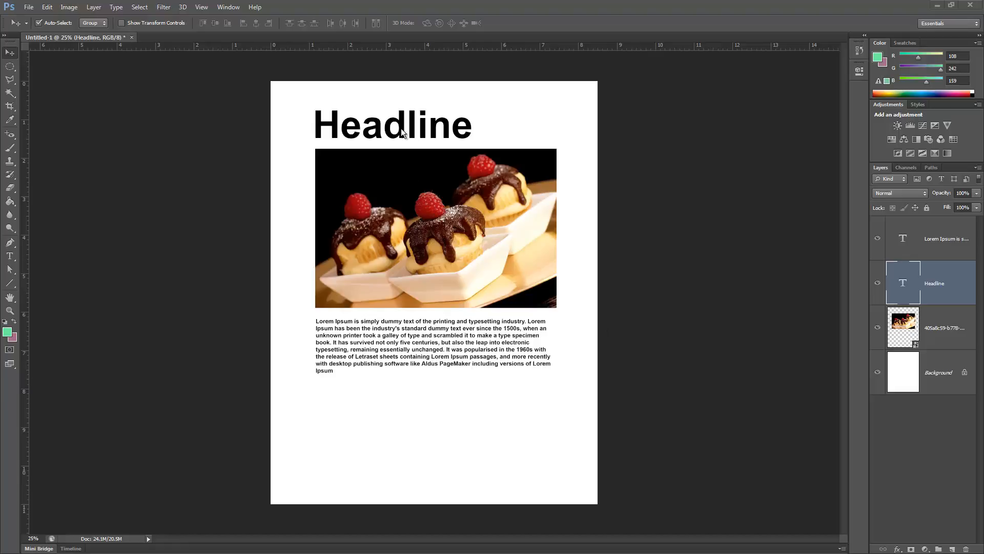
Step: Recolor the Headline text with the raspberry red a6040b sampled from the photo and commit the text edit
{"action": "double_click", "coordinate": [904, 285]}
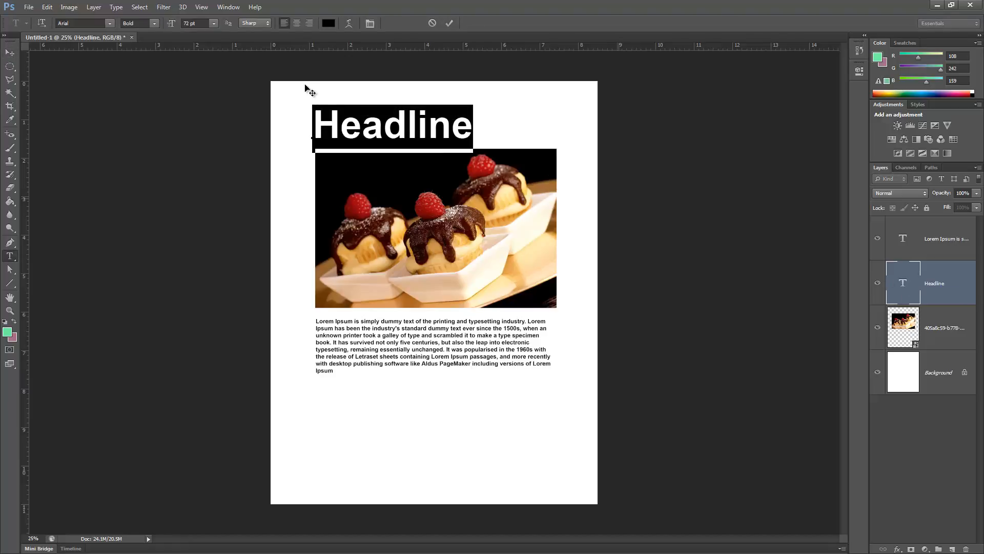
{"action": "left_click", "coordinate": [328, 24]}
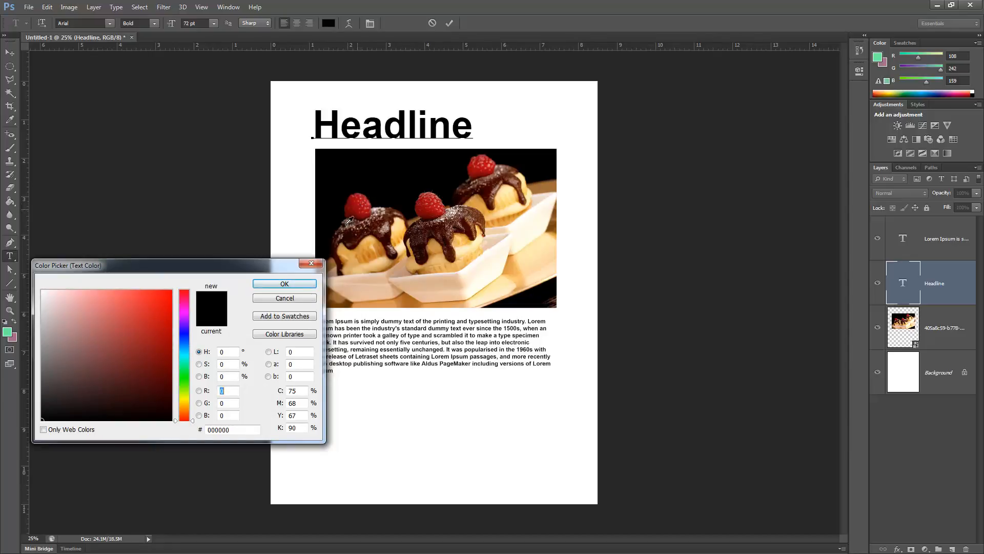
{"action": "left_click_drag", "start_coordinate": [158, 349], "coordinate": [161, 362]}
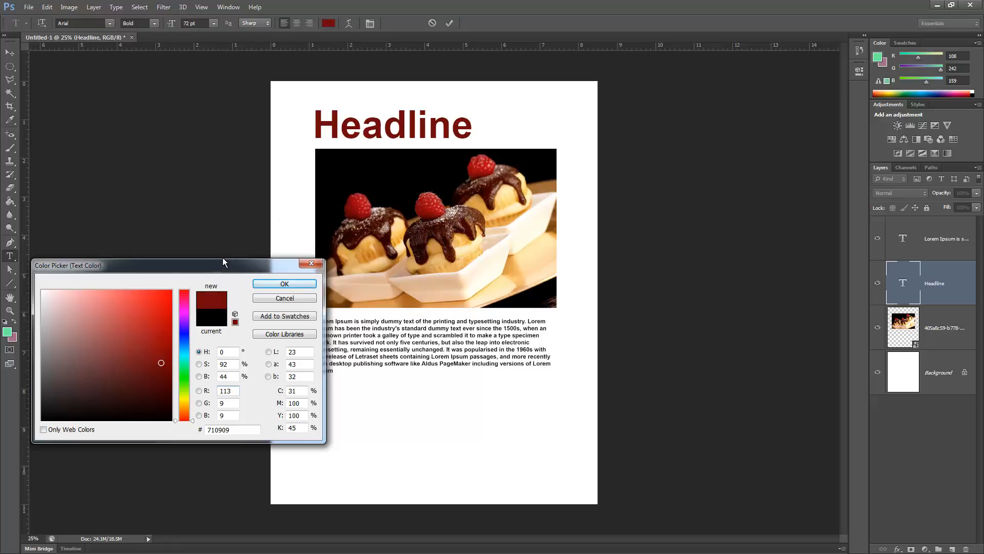
{"action": "left_click", "coordinate": [361, 203]}
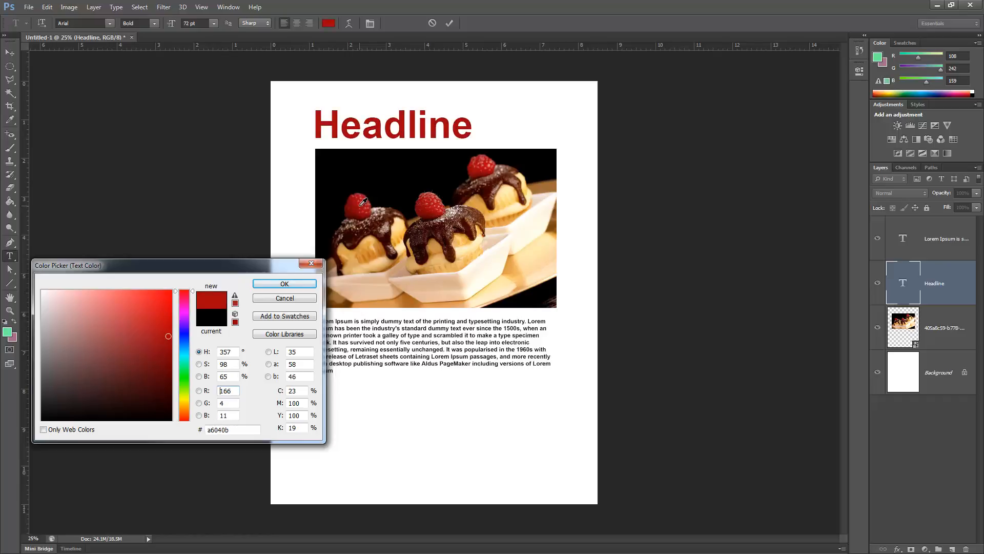
{"action": "left_click", "coordinate": [292, 283]}
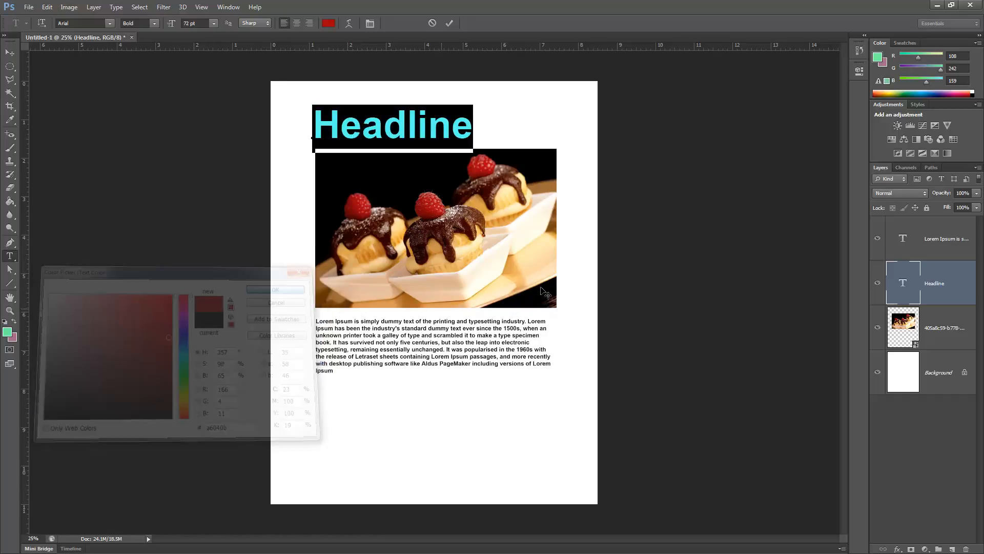
{"action": "left_click", "coordinate": [449, 24]}
{"action": "key", "text": "v"}
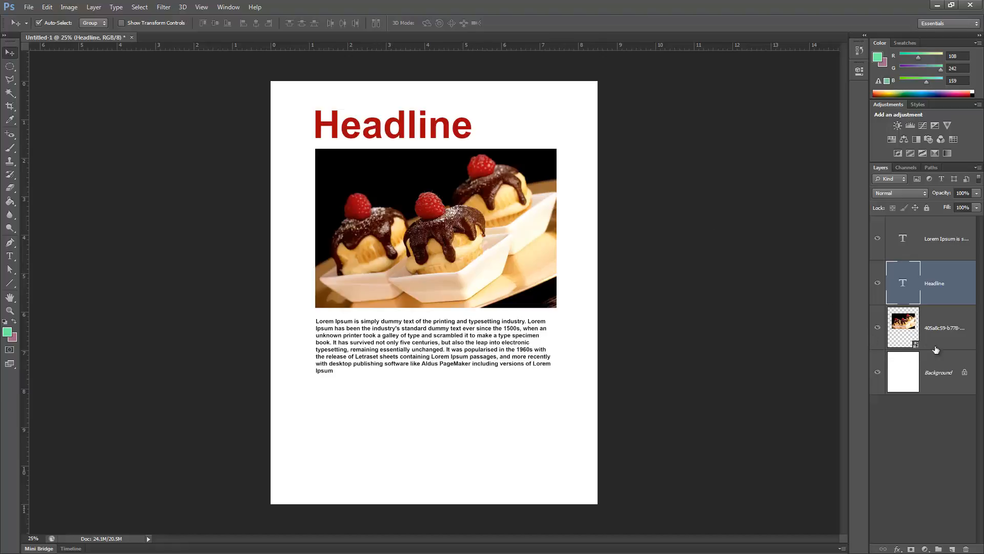
Step: Add a new layer above Headline and make a rectangular selection slightly larger than the photo and body text together
{"action": "left_click", "coordinate": [952, 549]}
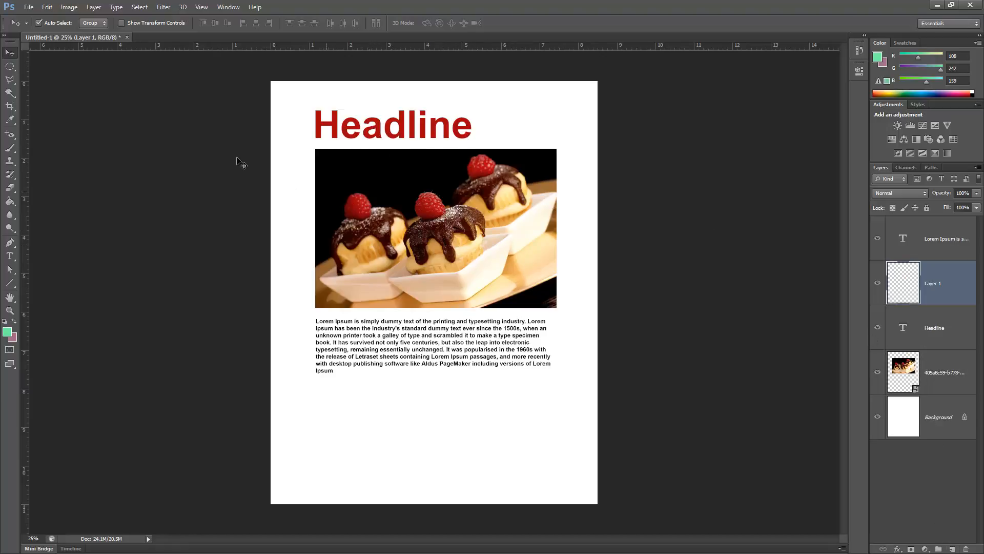
{"action": "left_click", "coordinate": [10, 66]}
{"action": "left_click", "coordinate": [35, 65]}
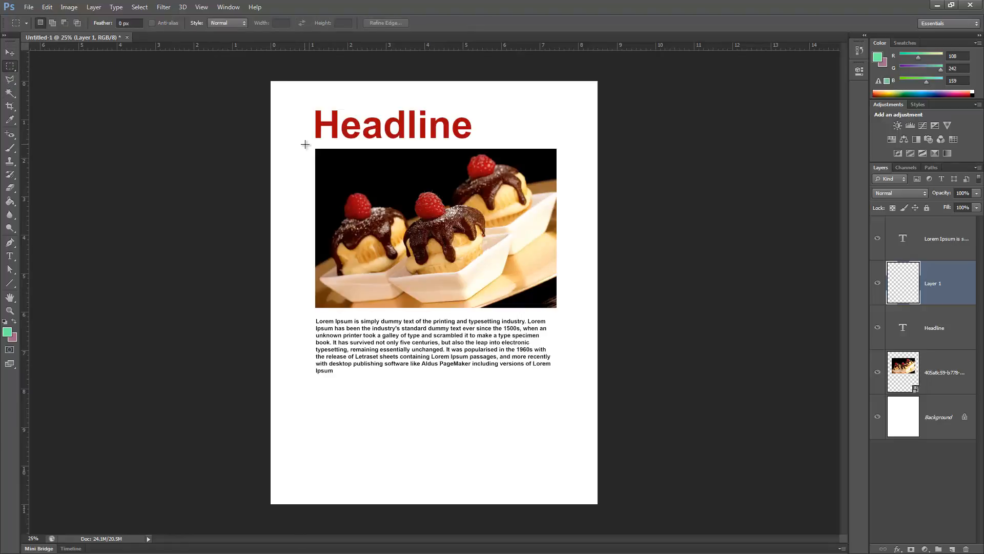
{"action": "left_click_drag", "start_coordinate": [307, 144], "coordinate": [563, 385]}
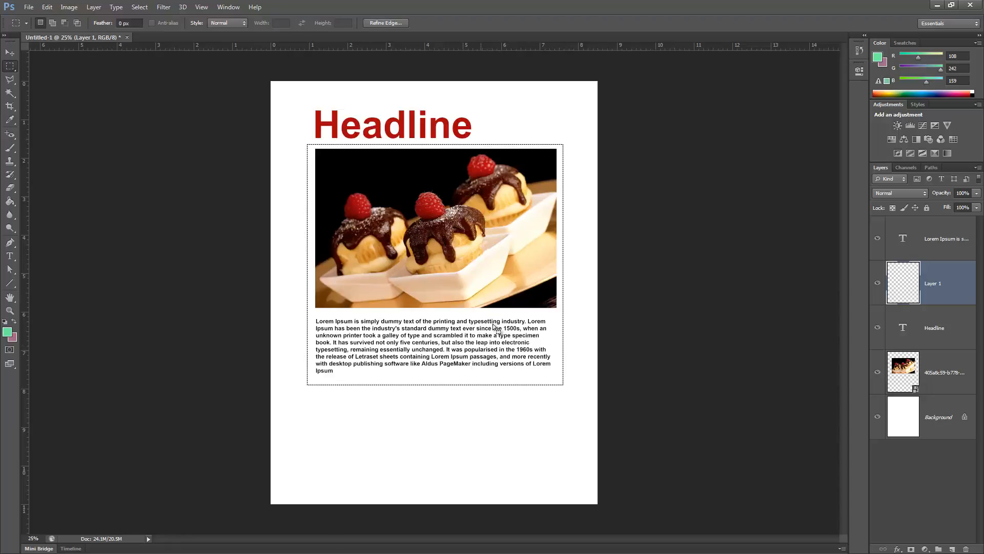
{"action": "left_click", "coordinate": [329, 236]}
Step: Fill the selection with tan e4bb7b sampled from the cake, deselect, and move the photo layer above the tan box
{"action": "left_click", "coordinate": [8, 333]}
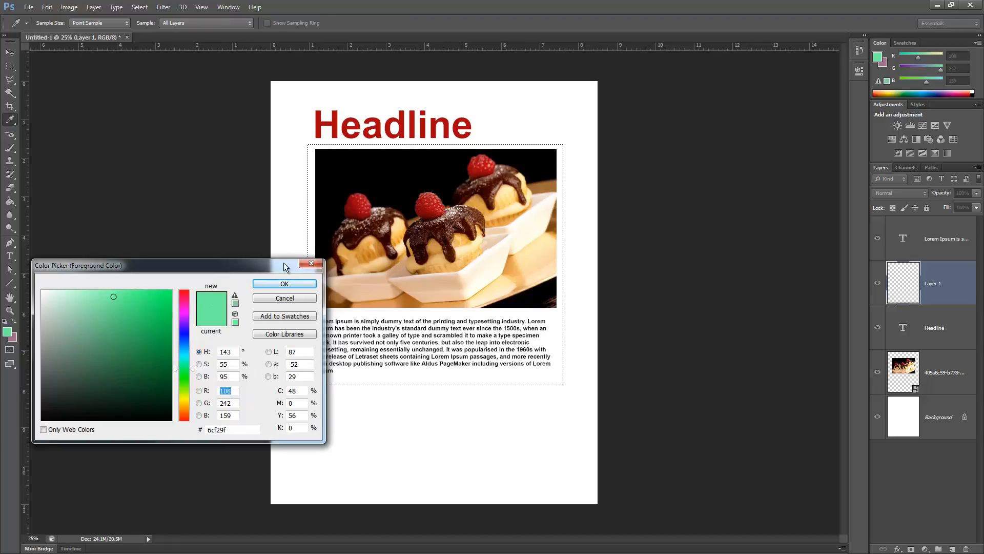
{"action": "left_click", "coordinate": [444, 257]}
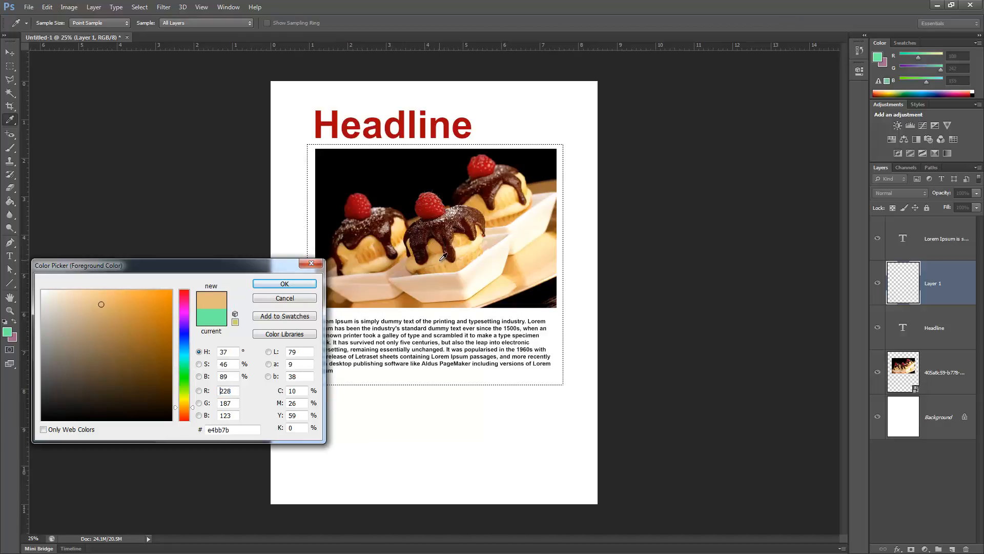
{"action": "left_click", "coordinate": [296, 285]}
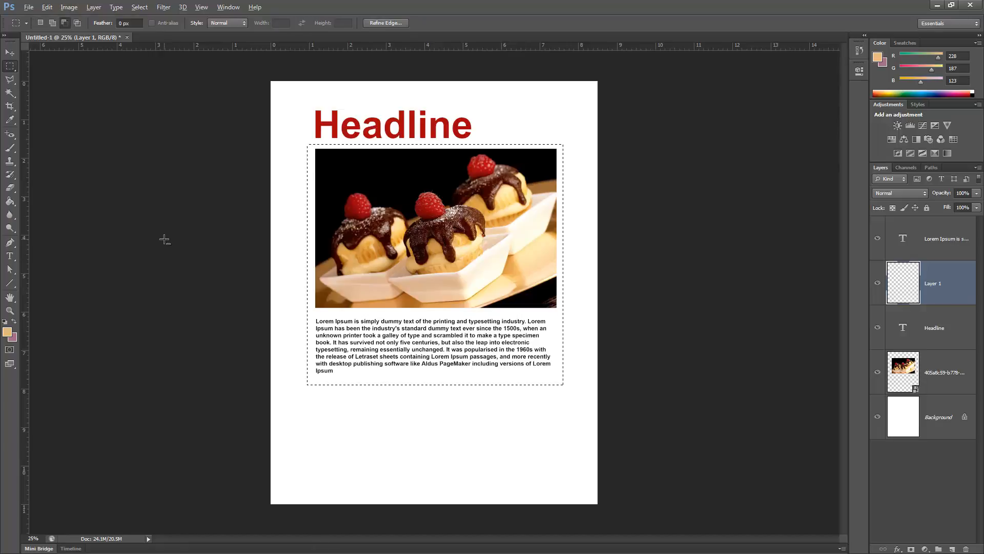
{"action": "key", "text": "alt+BackSpace"}
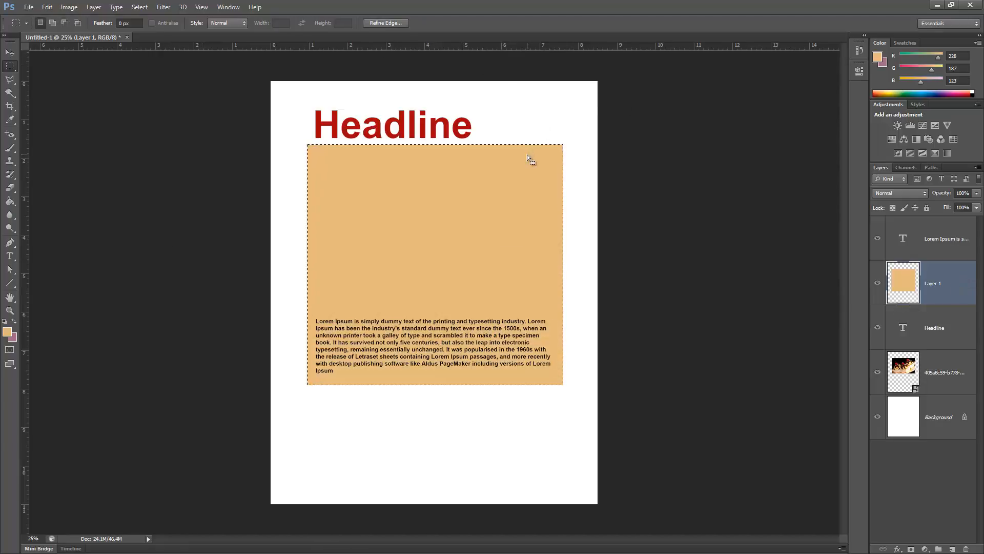
{"action": "key", "text": "ctrl+d"}
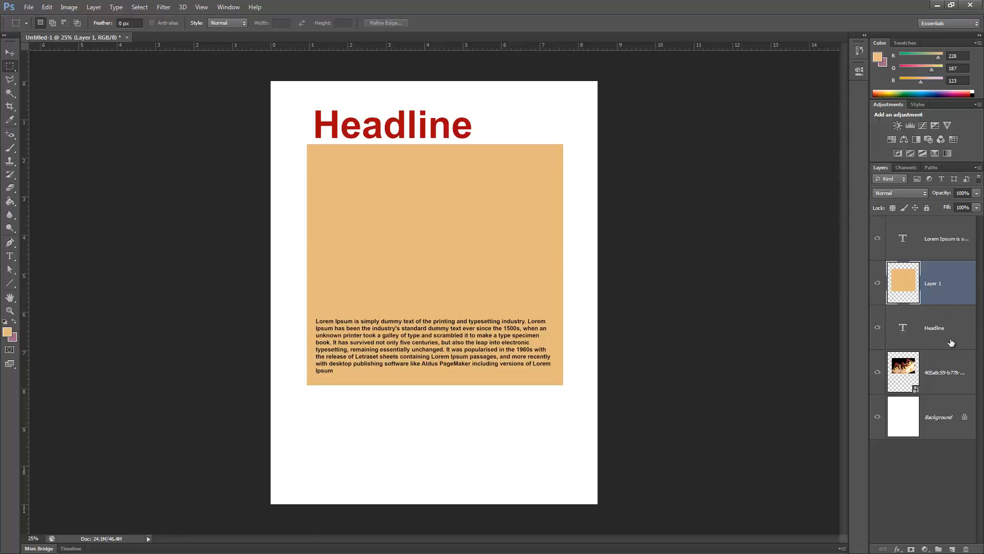
{"action": "left_click_drag", "start_coordinate": [956, 368], "coordinate": [946, 265]}
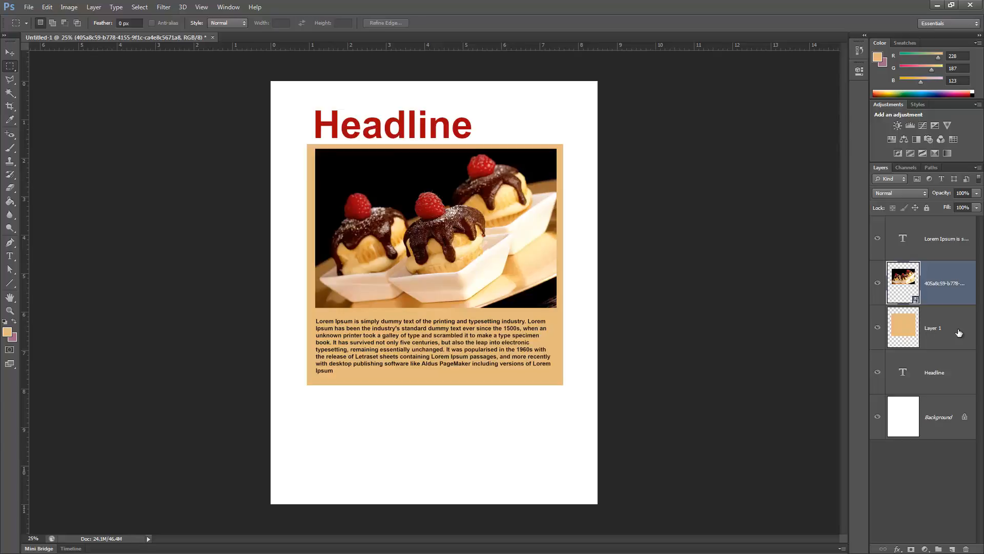
Step: Reselect the tan box's outline, refill it on Layer 1 with the lighter tan efce9c, and deselect
{"action": "left_click", "coordinate": [905, 332], "text": "ctrl"}
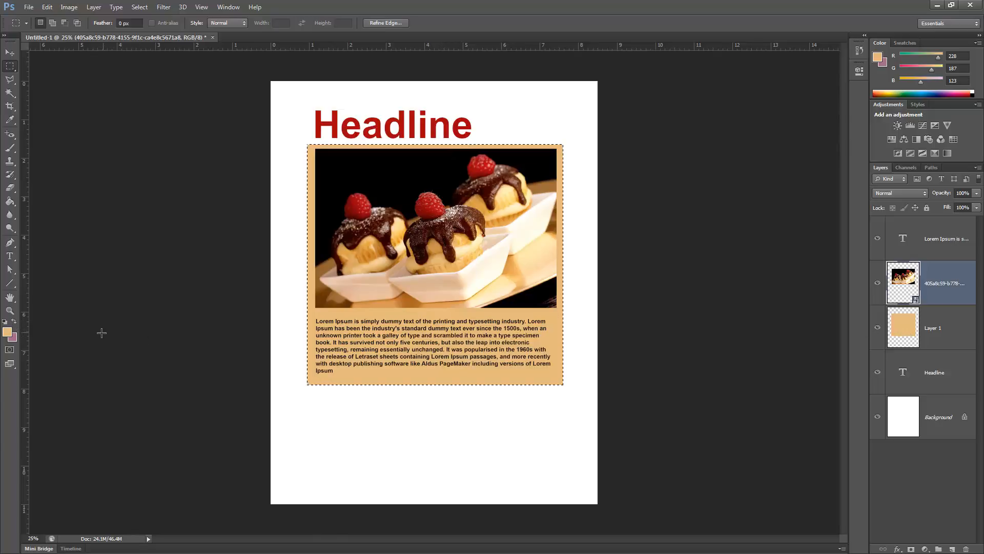
{"action": "left_click", "coordinate": [8, 334]}
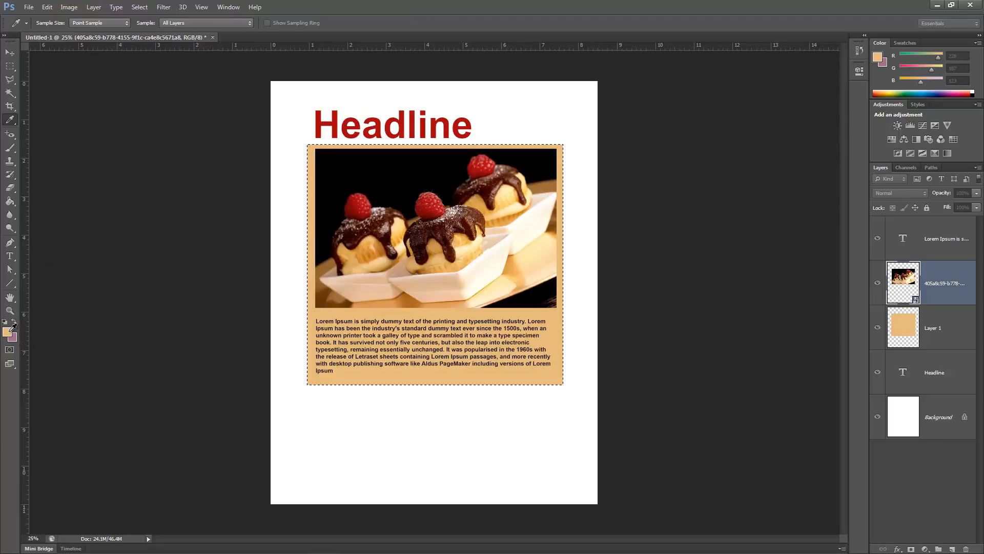
{"action": "left_click", "coordinate": [8, 333]}
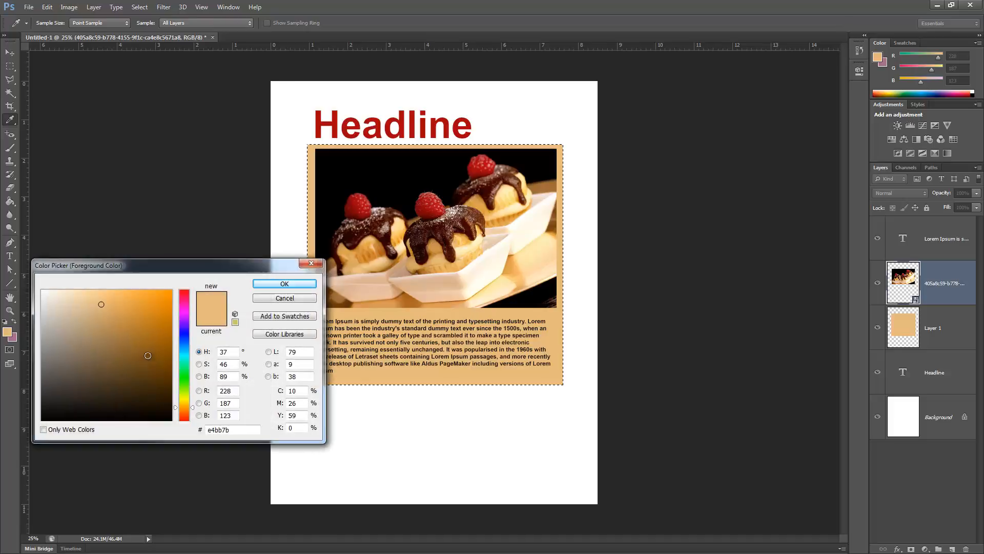
{"action": "left_click_drag", "start_coordinate": [203, 266], "coordinate": [373, 353]}
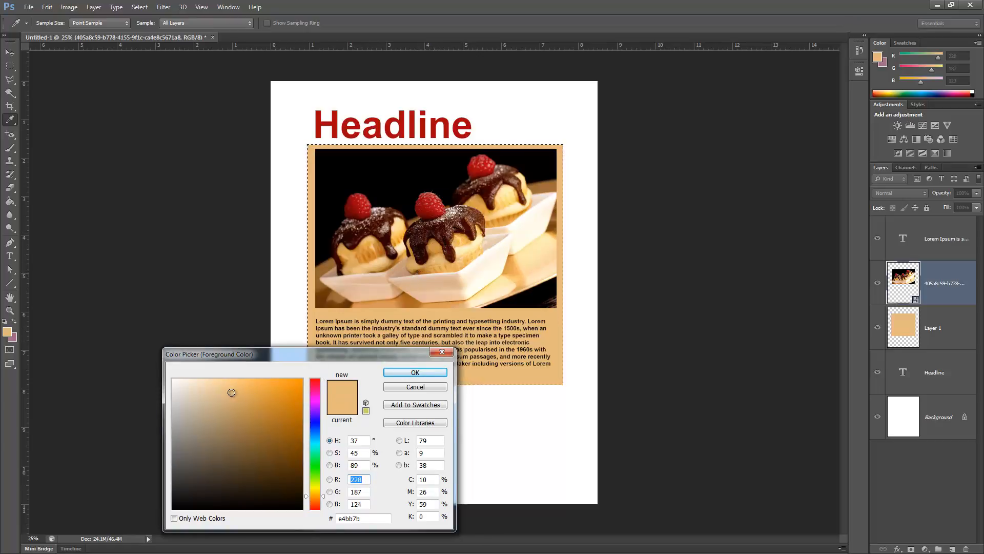
{"action": "left_click_drag", "start_coordinate": [232, 392], "coordinate": [217, 386]}
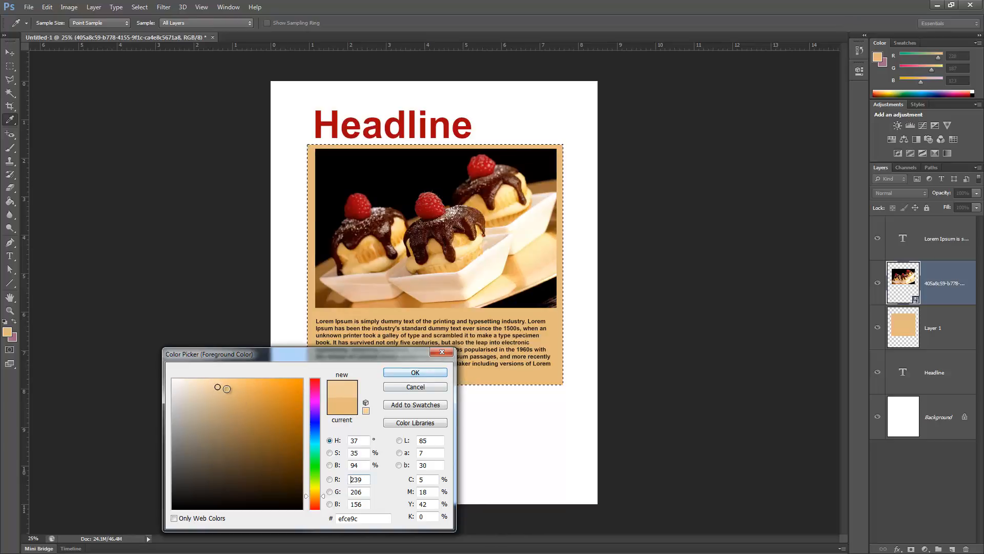
{"action": "left_click", "coordinate": [414, 372]}
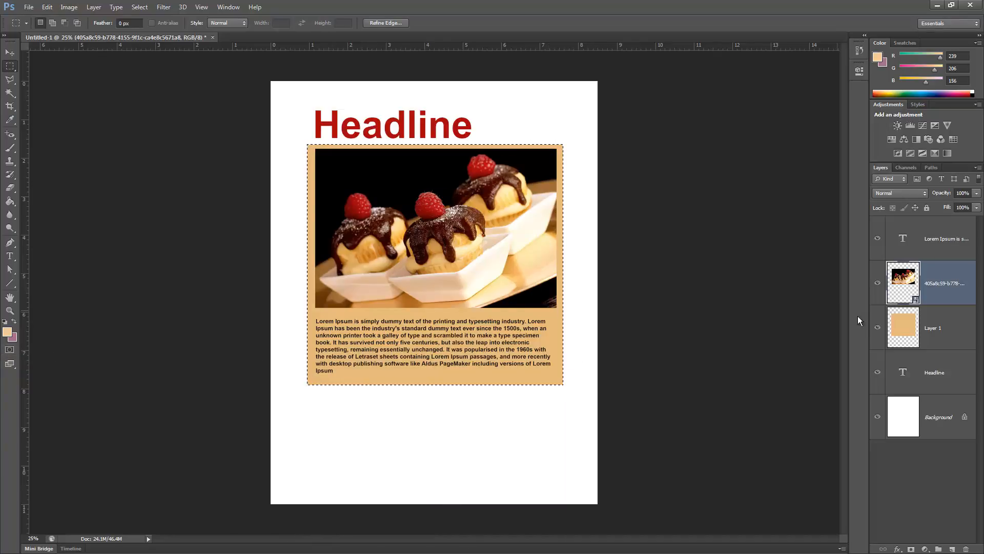
{"action": "left_click", "coordinate": [900, 332]}
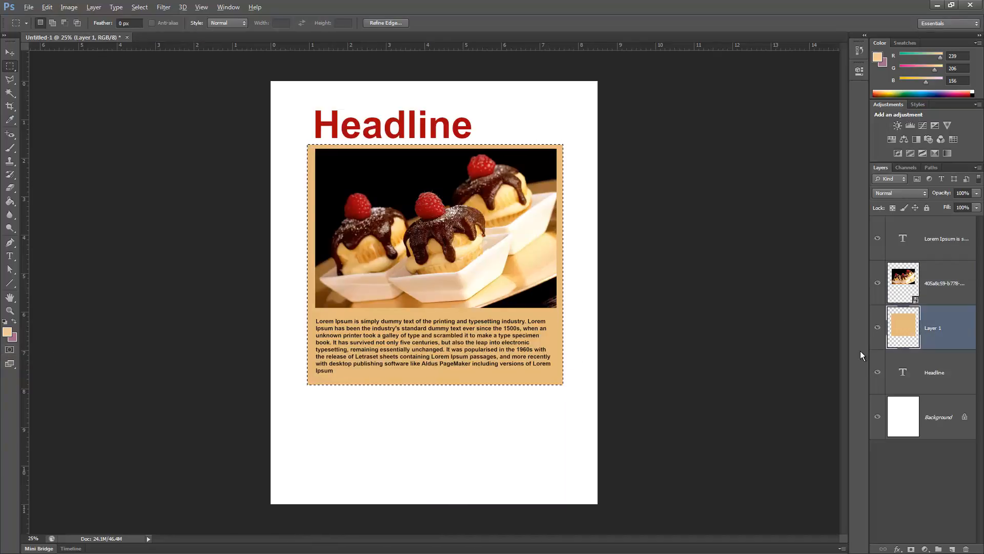
{"action": "key", "text": "alt+BackSpace"}
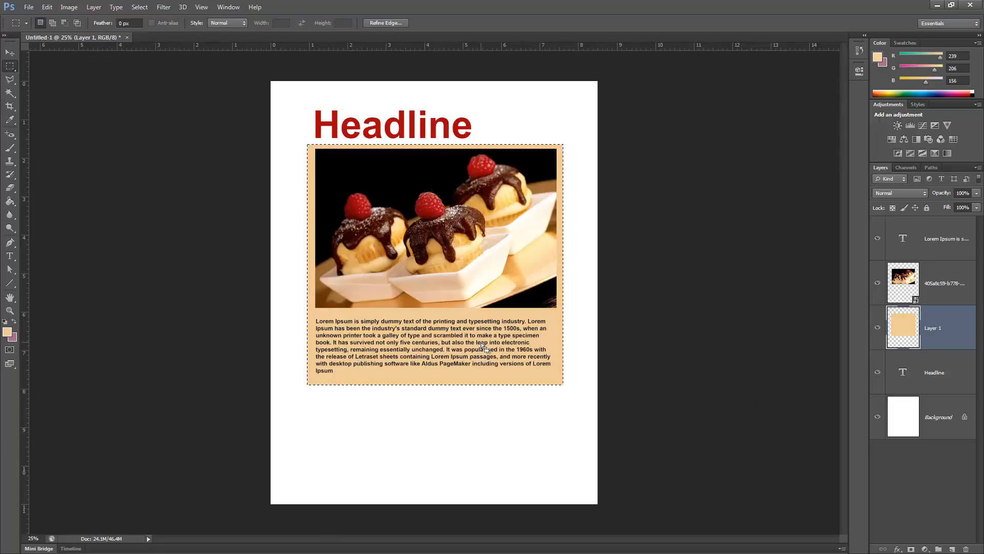
{"action": "left_click", "coordinate": [583, 356]}
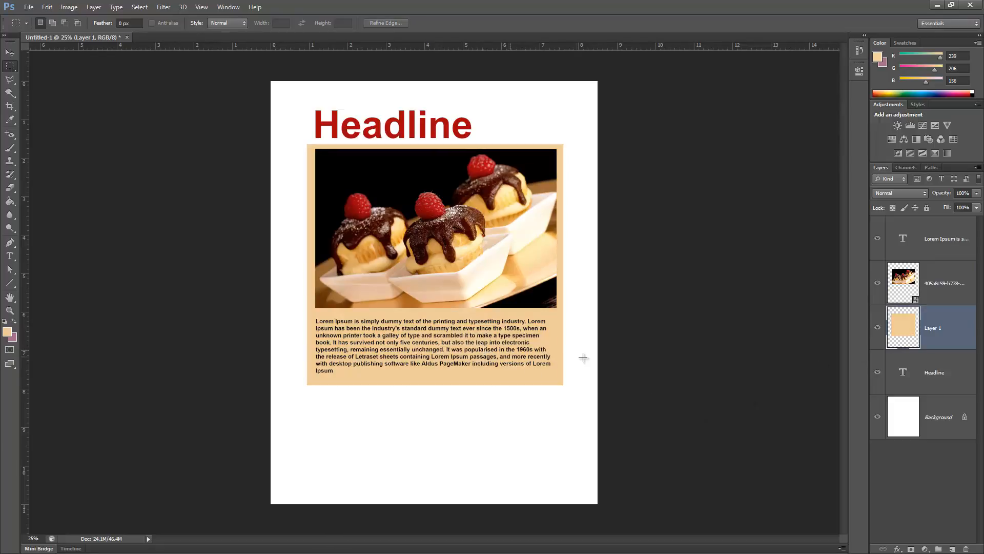
Step: Add a new layer above Layer 1 and select a full-page-width band about 1.9 in tall around the headline
{"action": "left_click", "coordinate": [952, 550]}
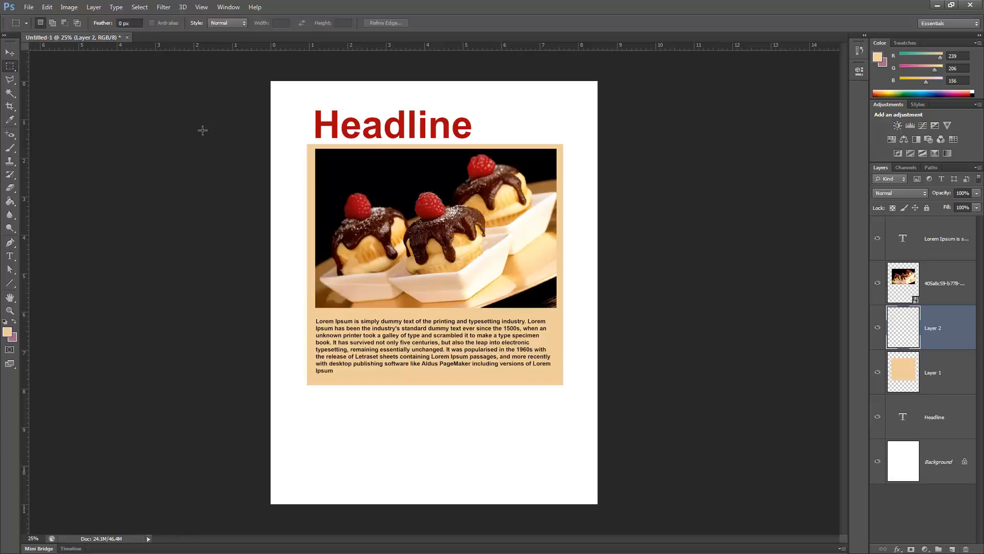
{"action": "left_click_drag", "start_coordinate": [265, 98], "coordinate": [566, 175]}
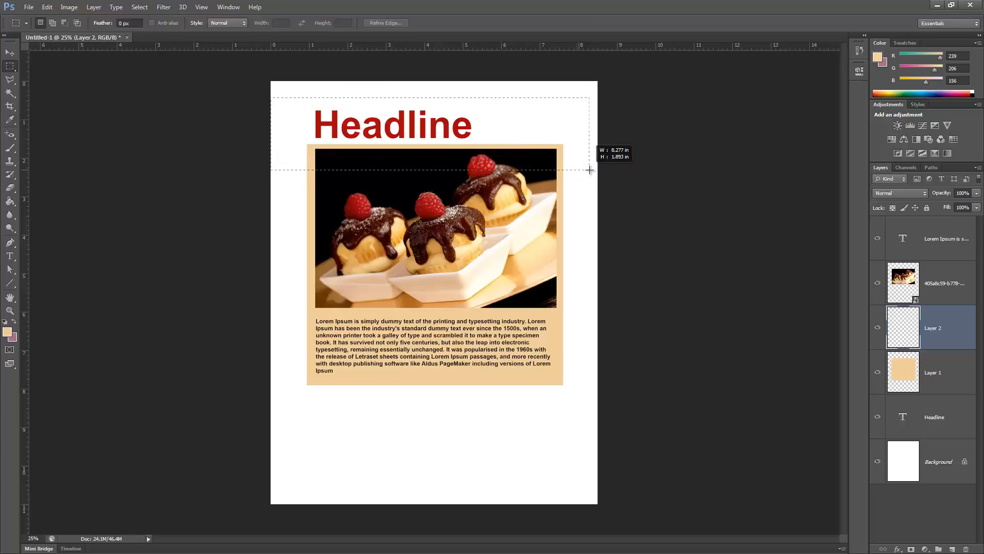
{"action": "left_click_drag", "start_coordinate": [600, 170], "coordinate": [600, 170]}
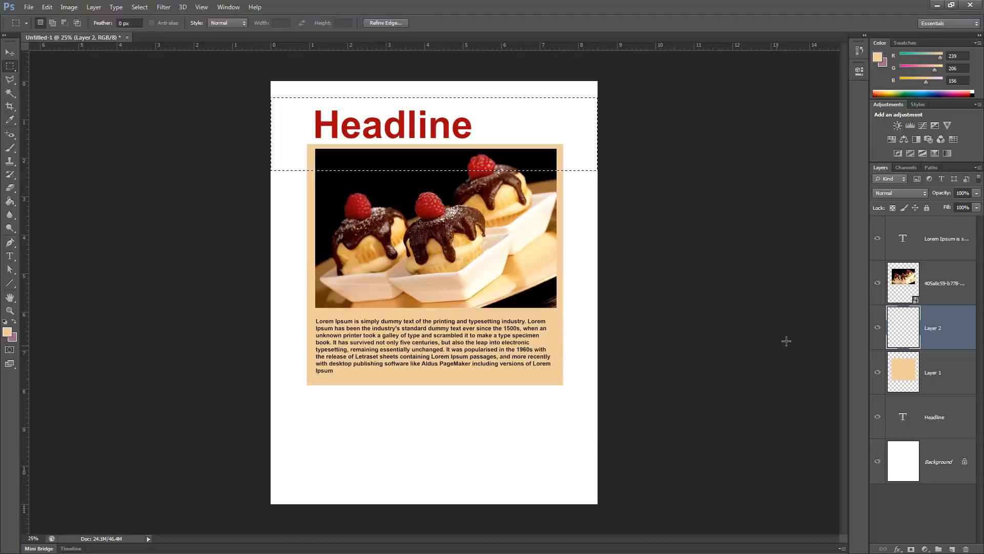
Step: Fill the selected band on Layer 2 with the chocolate brown 52271c sampled from the photo
{"action": "left_click", "coordinate": [7, 332]}
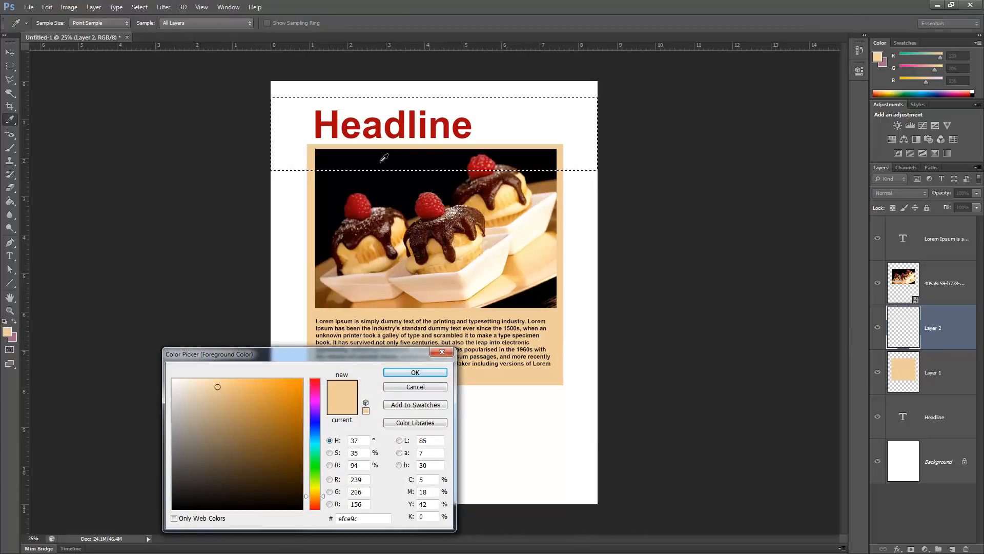
{"action": "left_click", "coordinate": [384, 230]}
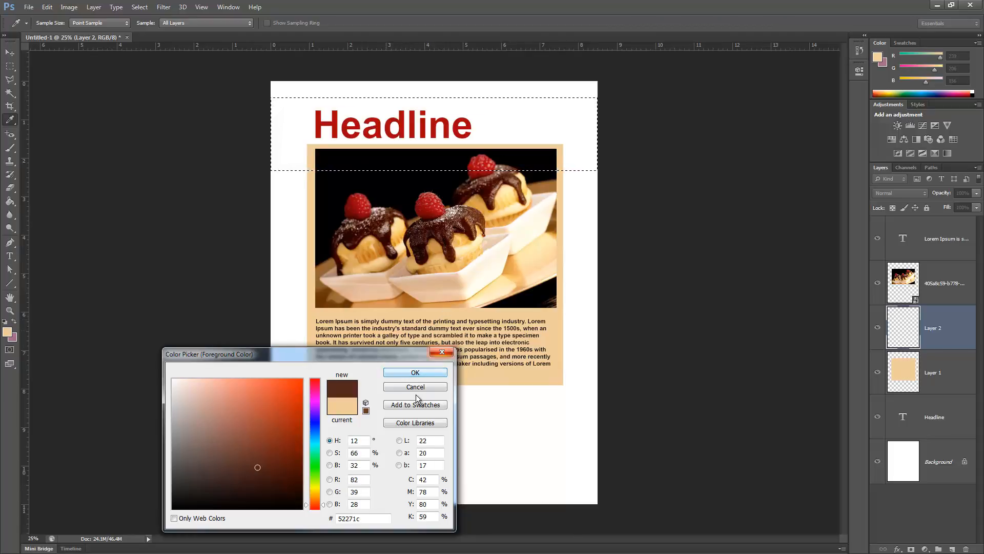
{"action": "left_click", "coordinate": [415, 373]}
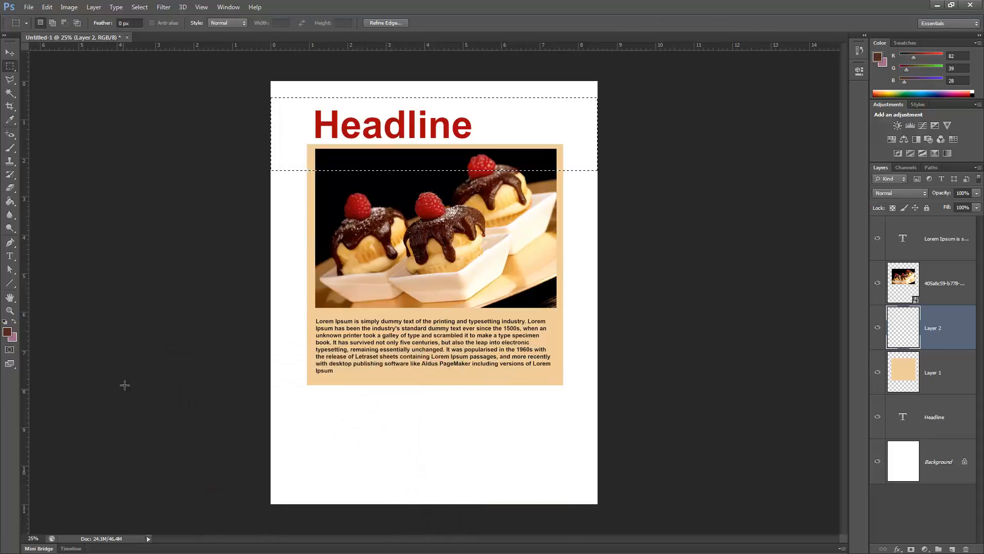
{"action": "key", "text": "alt"}
{"action": "key", "text": "alt+BackSpace"}
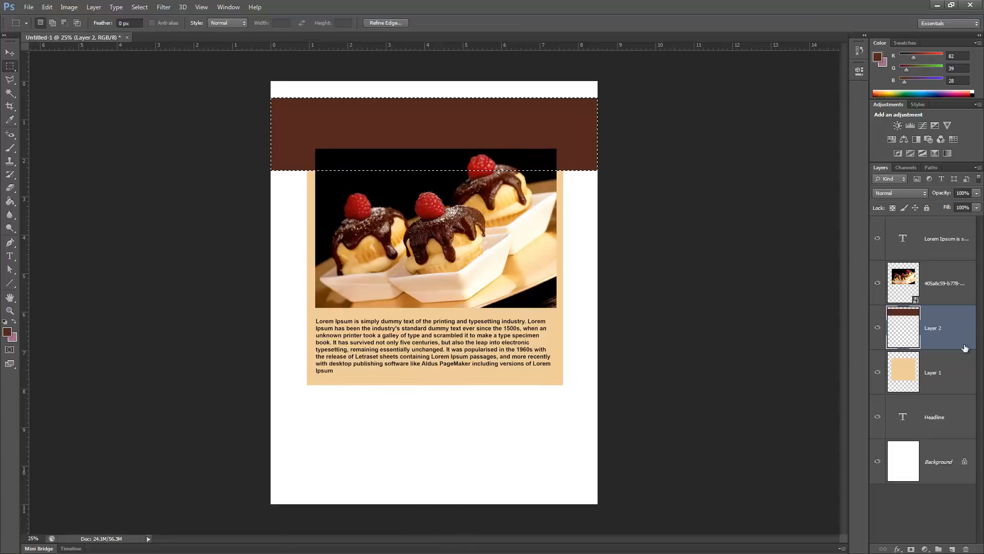
Step: Clear the selection and move the Headline layer directly above the photo layer, over the brown band
{"action": "left_click", "coordinate": [944, 417]}
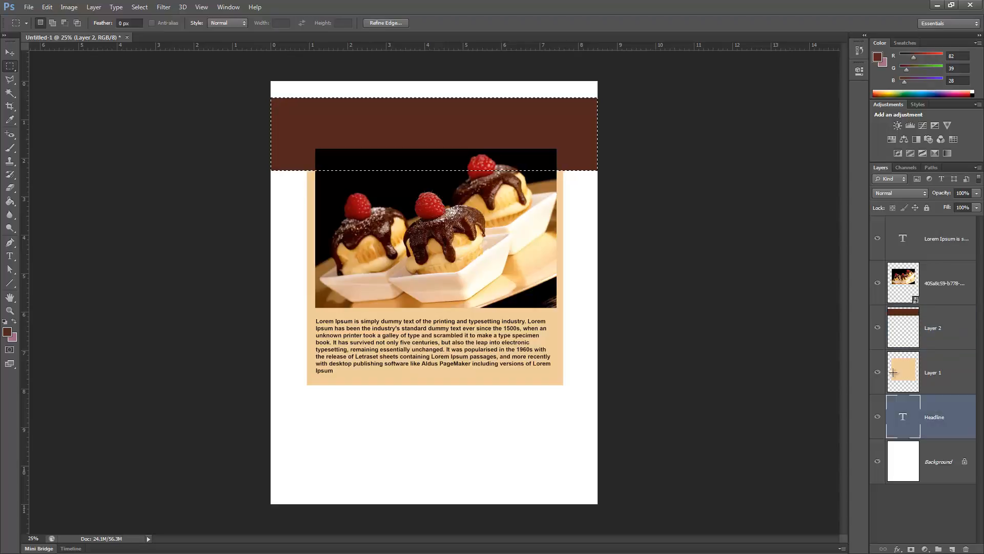
{"action": "key", "text": "ctrl+d"}
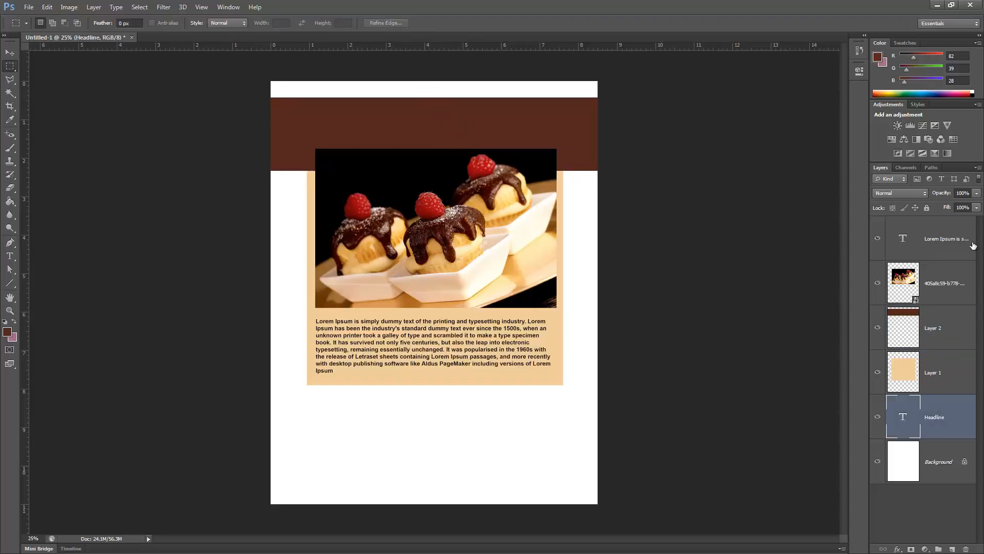
{"action": "left_click_drag", "start_coordinate": [948, 408], "coordinate": [929, 277]}
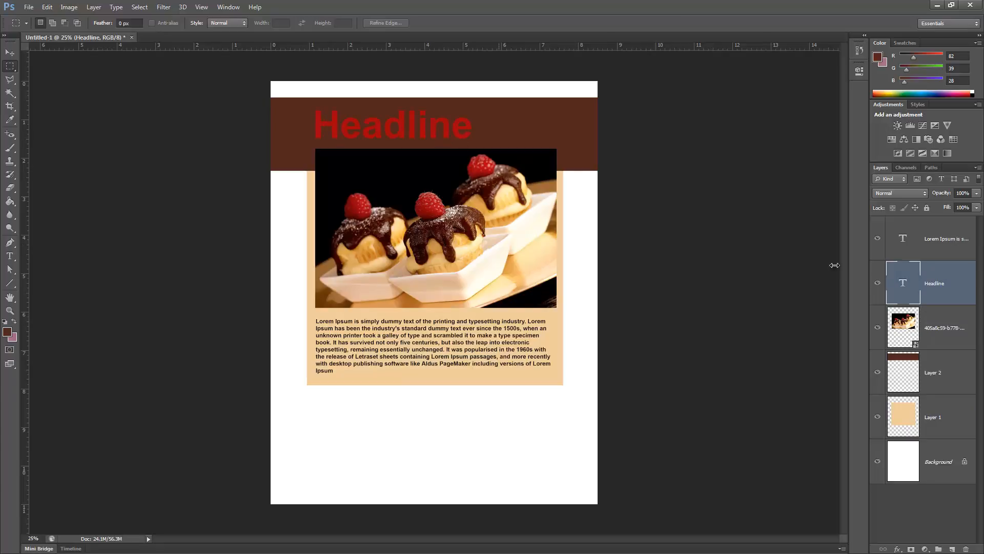
Step: Recolor the Headline text with the light tan ebc387 sampled from the dessert photo and commit the edit
{"action": "double_click", "coordinate": [902, 285]}
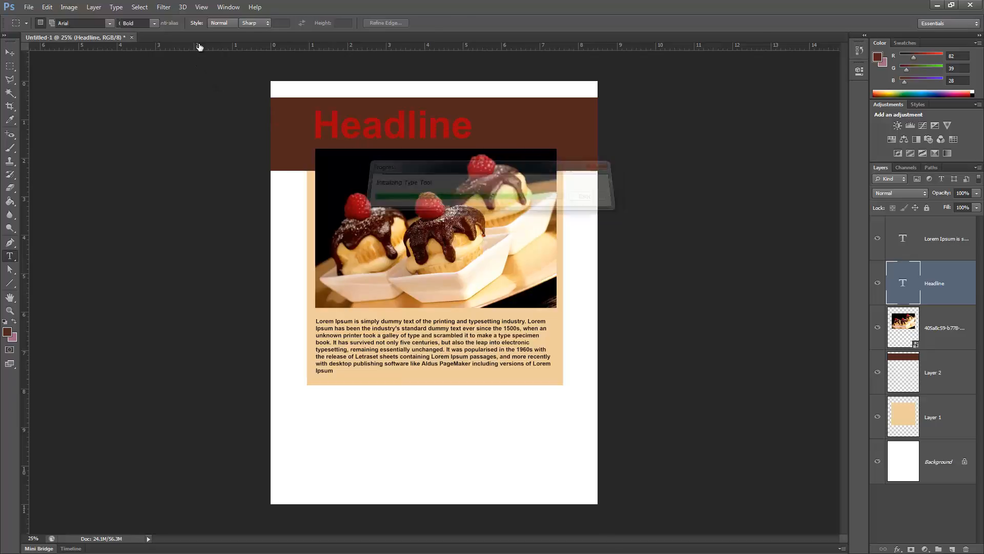
{"action": "left_click", "coordinate": [330, 25]}
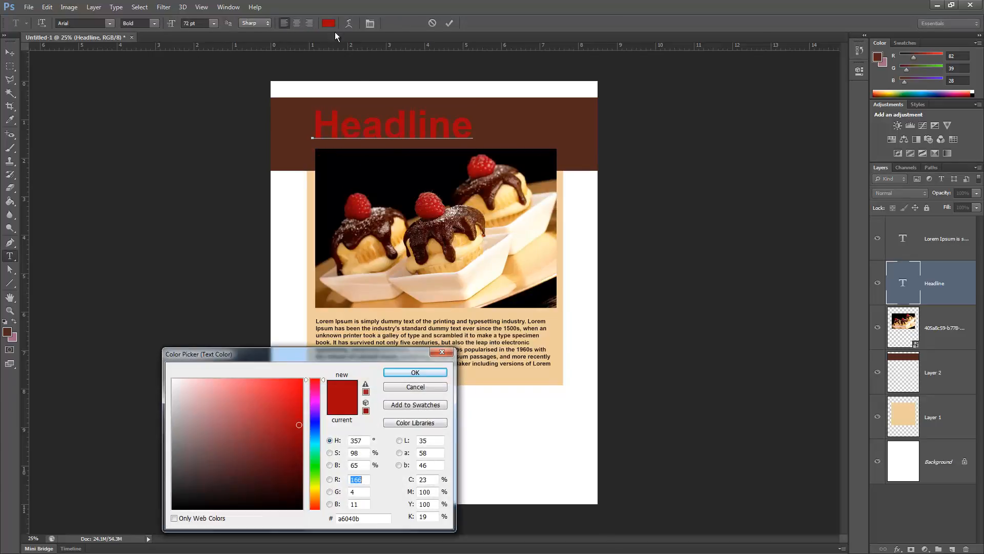
{"action": "left_click", "coordinate": [381, 261]}
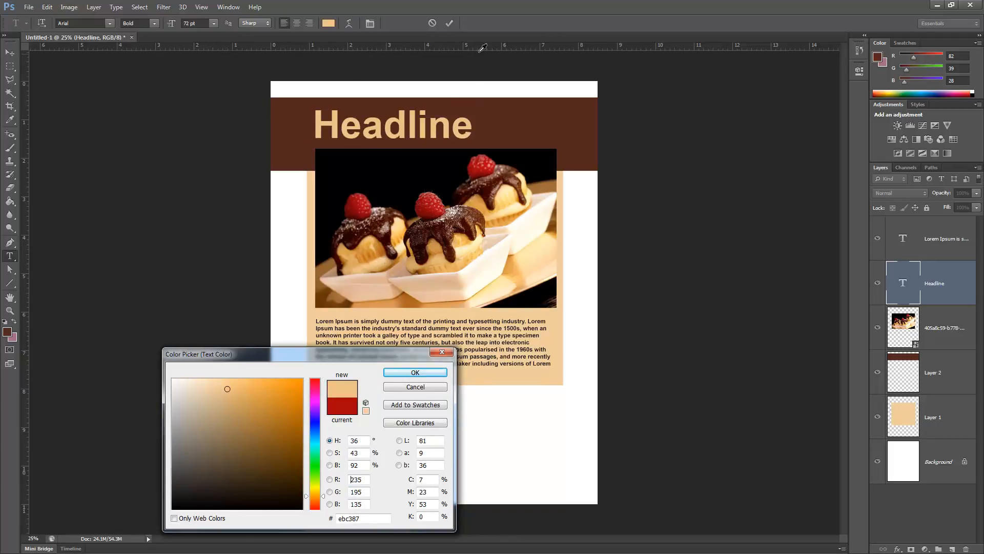
{"action": "left_click", "coordinate": [423, 373]}
{"action": "left_click", "coordinate": [449, 23]}
{"action": "key", "text": "m"}
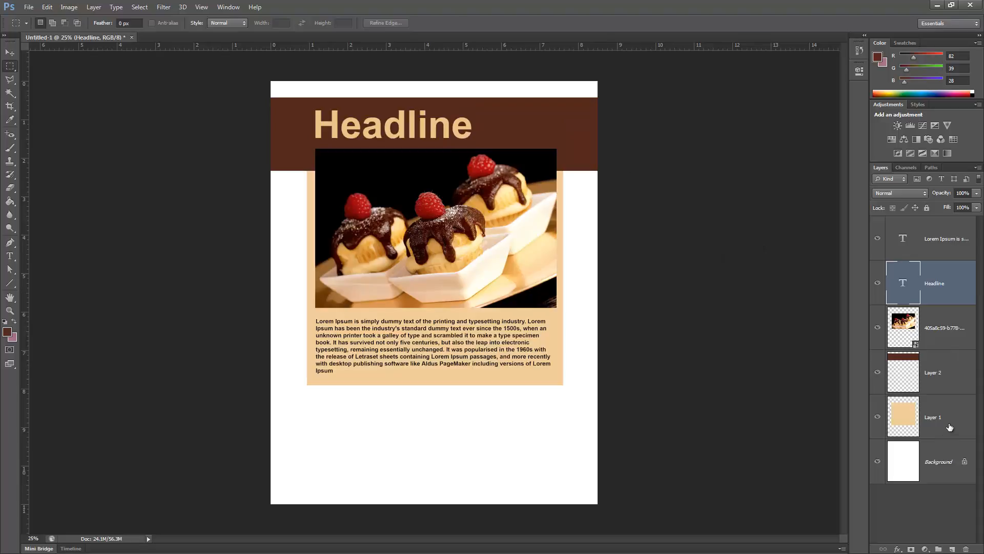
Step: Move Layer 1 with the tan box above Layer 2, and compare the page with both colored shapes hidden and shown
{"action": "left_click_drag", "start_coordinate": [951, 428], "coordinate": [943, 354]}
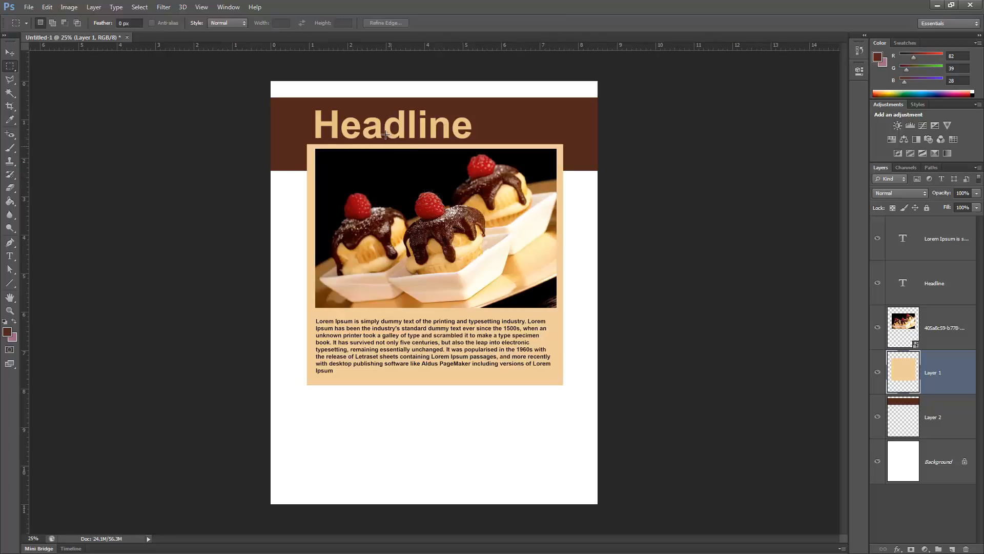
{"action": "left_click", "coordinate": [878, 372]}
{"action": "left_click", "coordinate": [877, 416]}
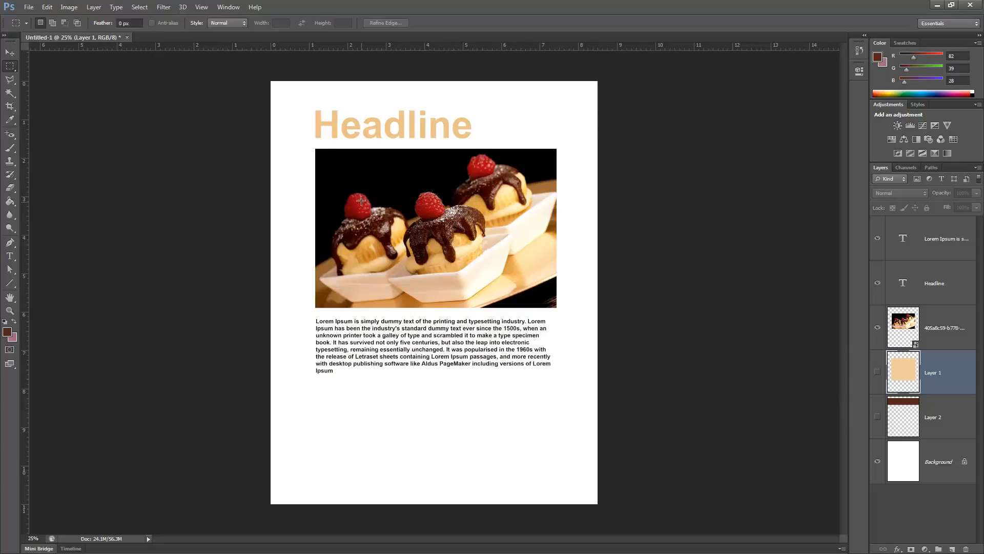
{"action": "left_click", "coordinate": [878, 420]}
{"action": "left_click", "coordinate": [878, 371]}
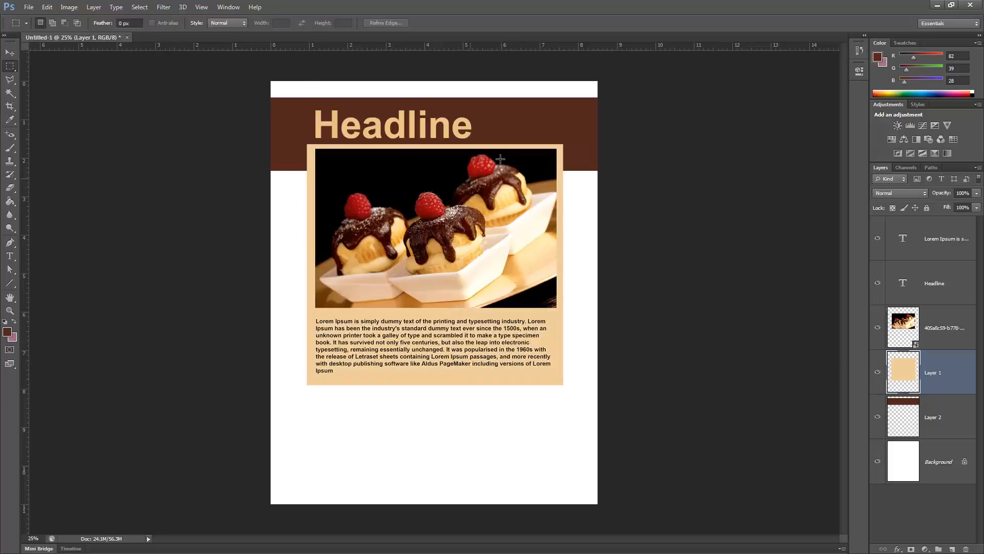
Step: Select the Background layer and set the foreground color to a pale yellow, fbf0c2, sampled from the cake and lightened
{"action": "left_click", "coordinate": [945, 471]}
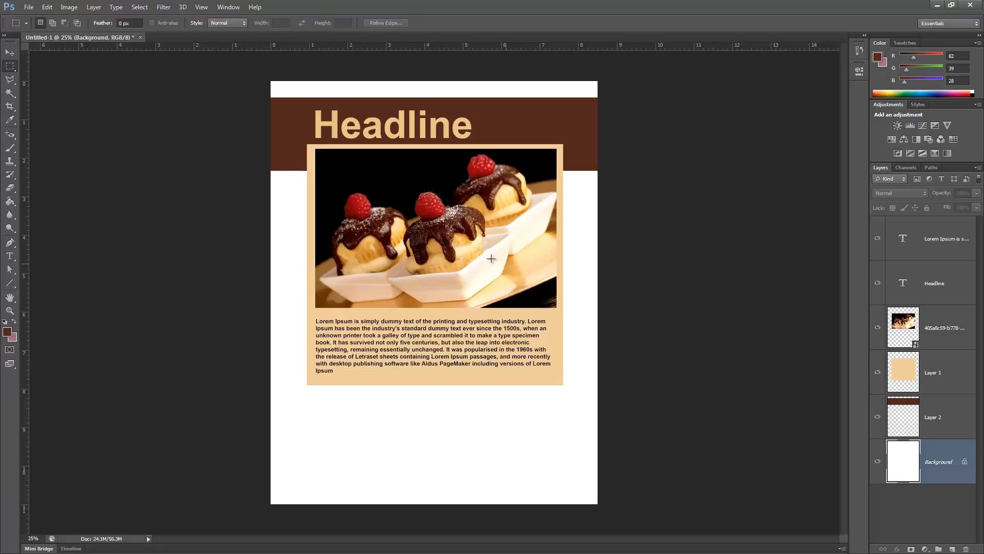
{"action": "left_click", "coordinate": [12, 334]}
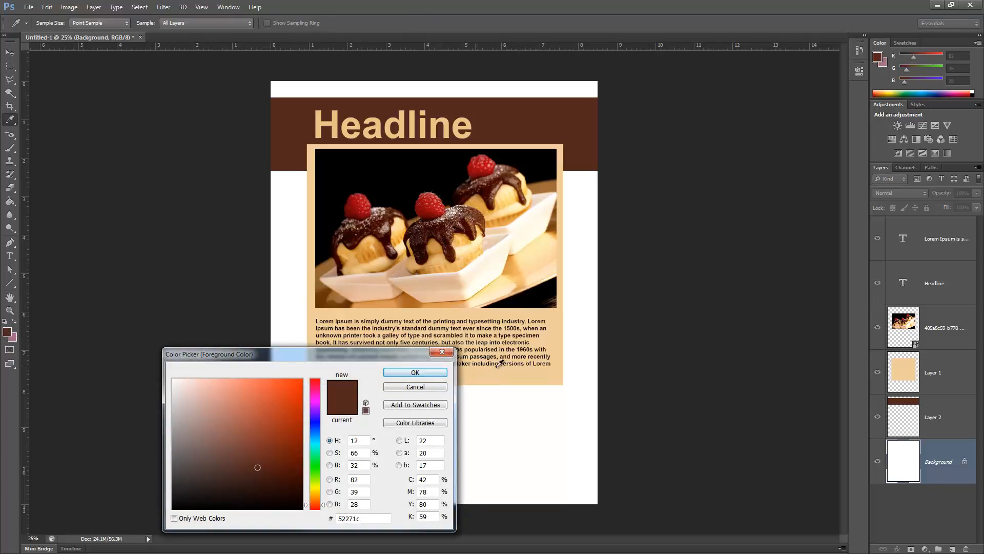
{"action": "left_click", "coordinate": [468, 249]}
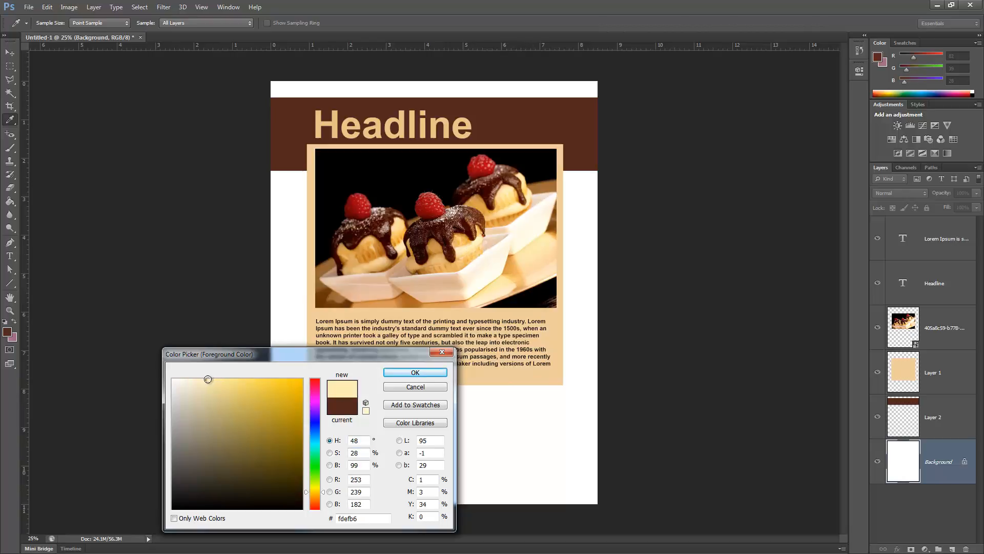
{"action": "left_click_drag", "start_coordinate": [208, 381], "coordinate": [201, 380]}
{"action": "left_click", "coordinate": [406, 372]}
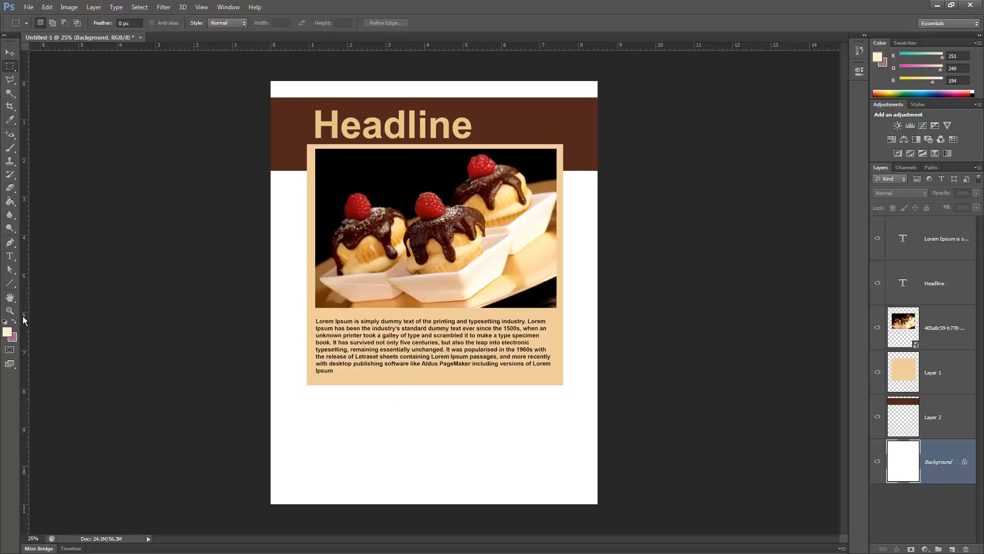
Step: Sample the tan box color, lighten it to RGB 245, 227, 199, and fill the Background layer with it
{"action": "left_click", "coordinate": [7, 332]}
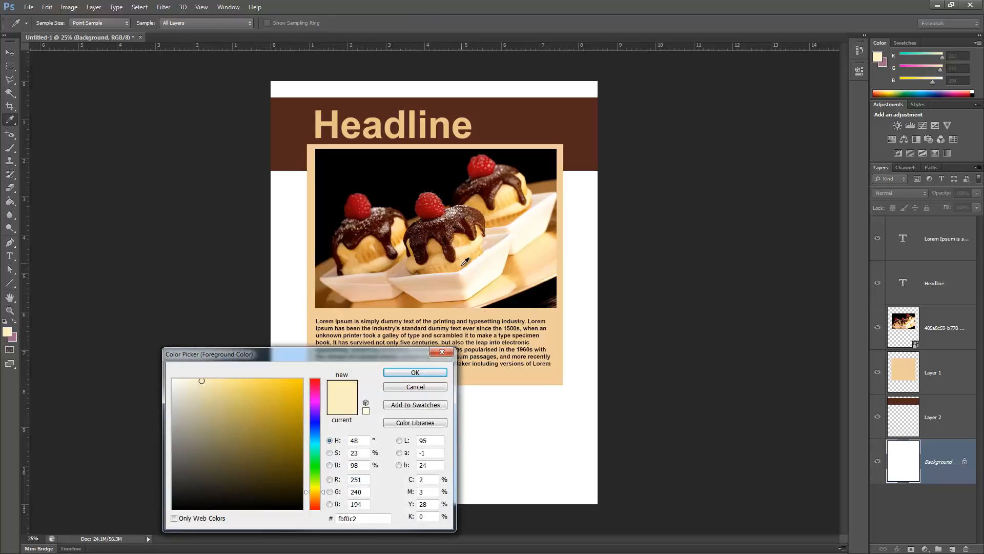
{"action": "left_click", "coordinate": [511, 372]}
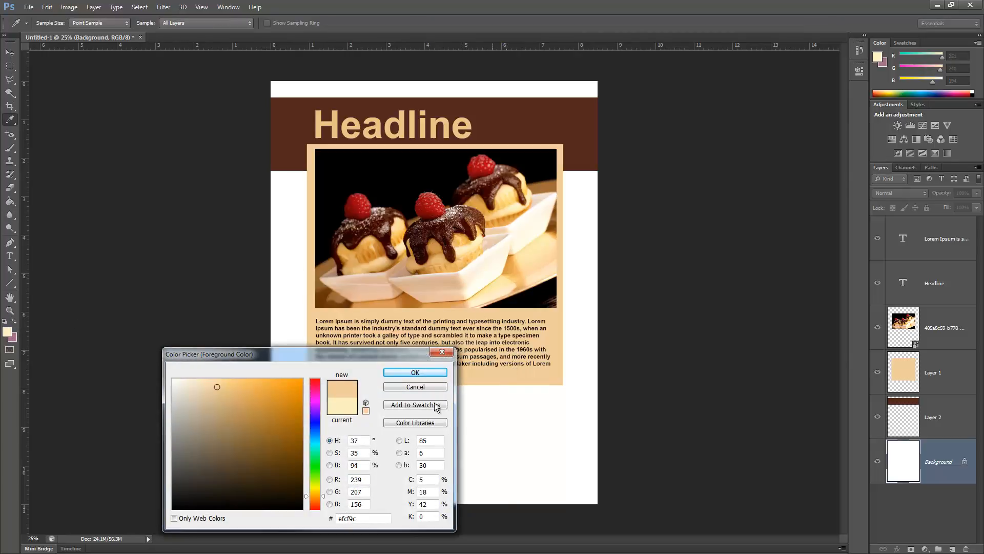
{"action": "left_click_drag", "start_coordinate": [217, 387], "coordinate": [196, 384]}
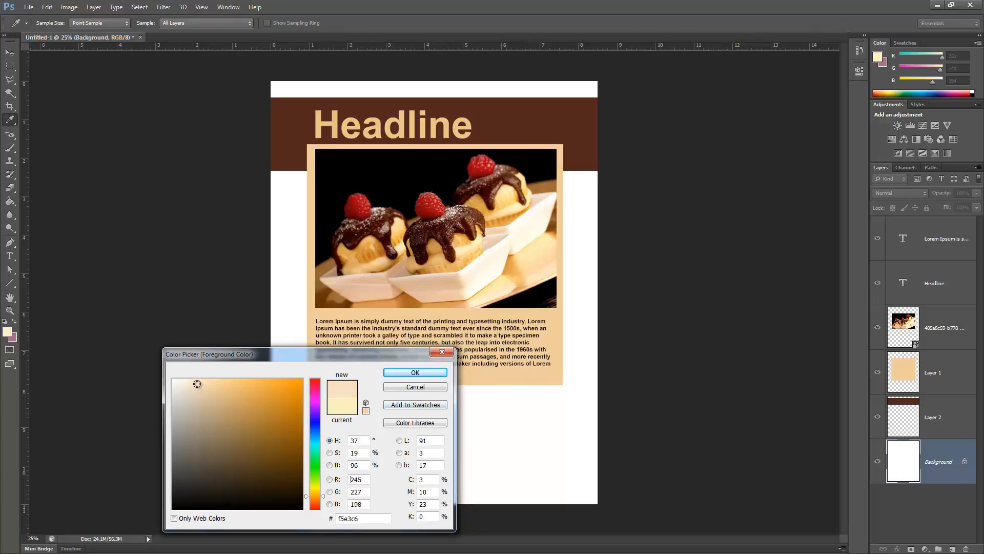
{"action": "left_click", "coordinate": [407, 373]}
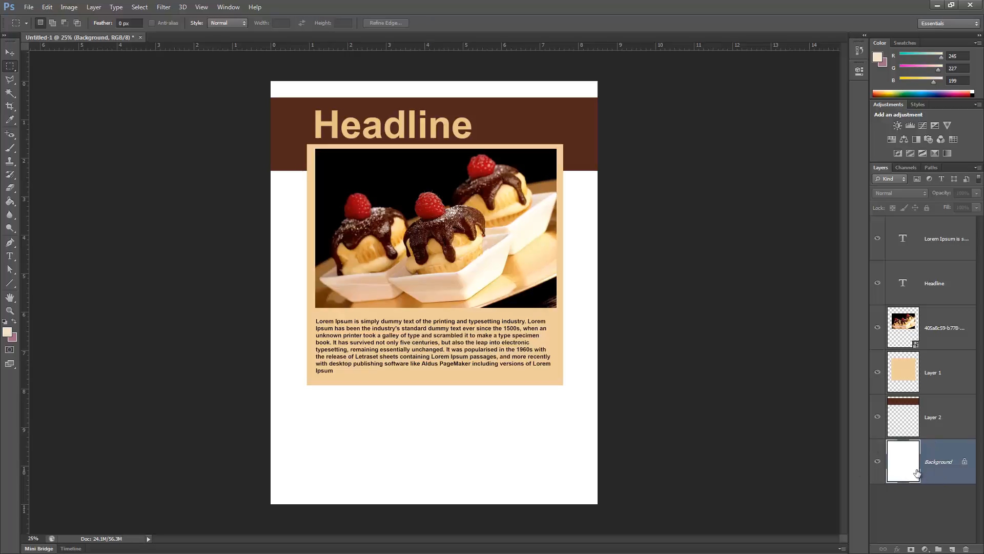
{"action": "key", "text": "alt+BackSpace"}
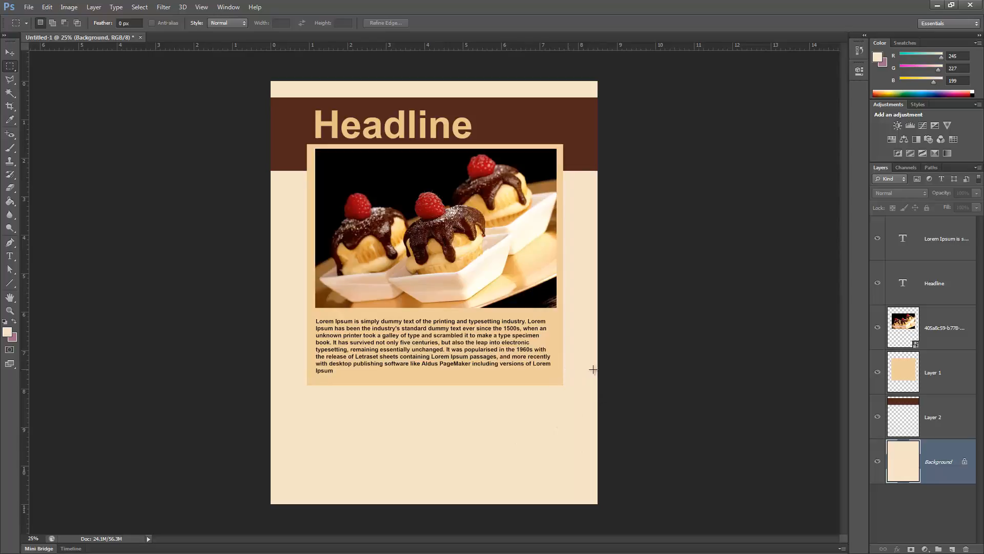
Step: Add a 9 px outside stroke effect to the tan box on Layer 1
{"action": "left_click", "coordinate": [957, 379]}
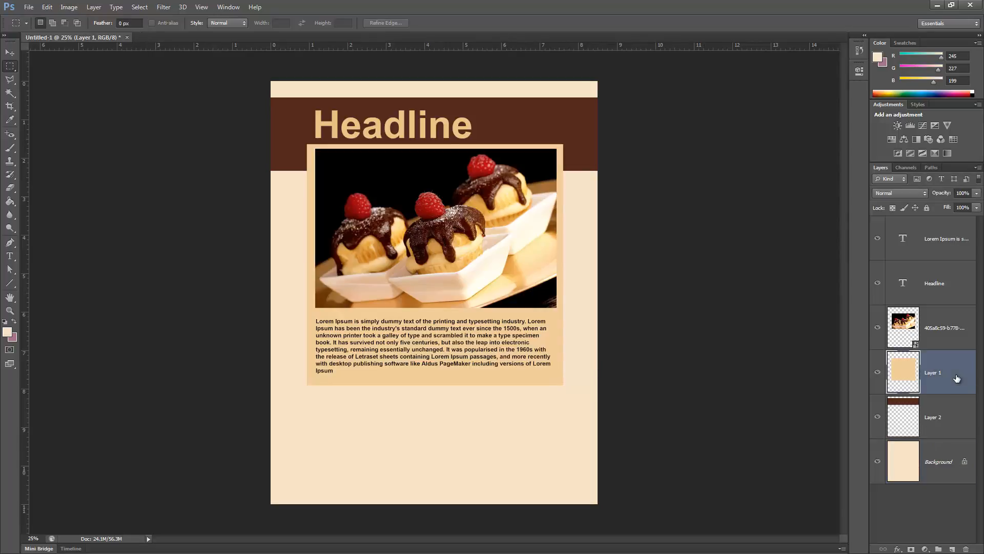
{"action": "key", "text": "h"}
{"action": "double_click", "coordinate": [969, 377]}
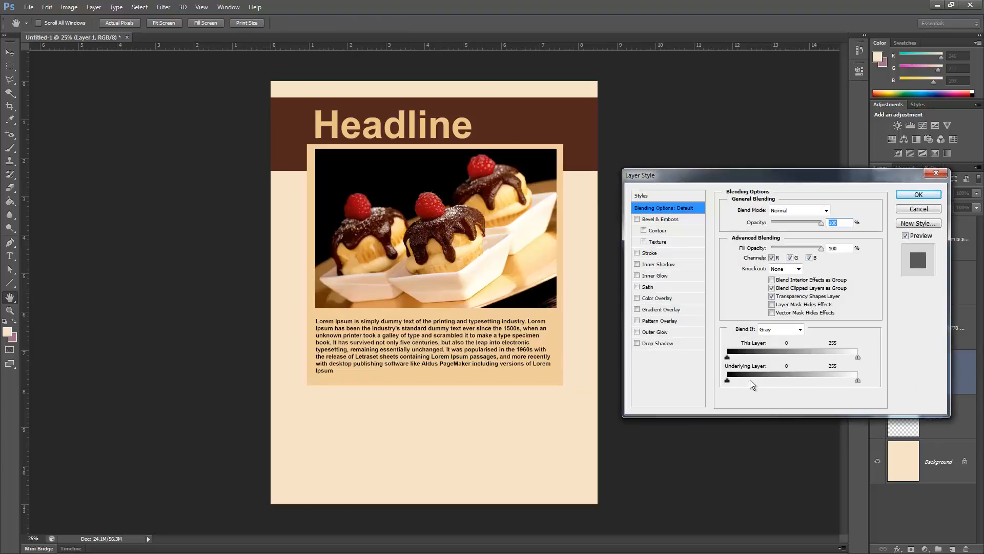
{"action": "left_click", "coordinate": [636, 253]}
{"action": "left_click", "coordinate": [653, 253]}
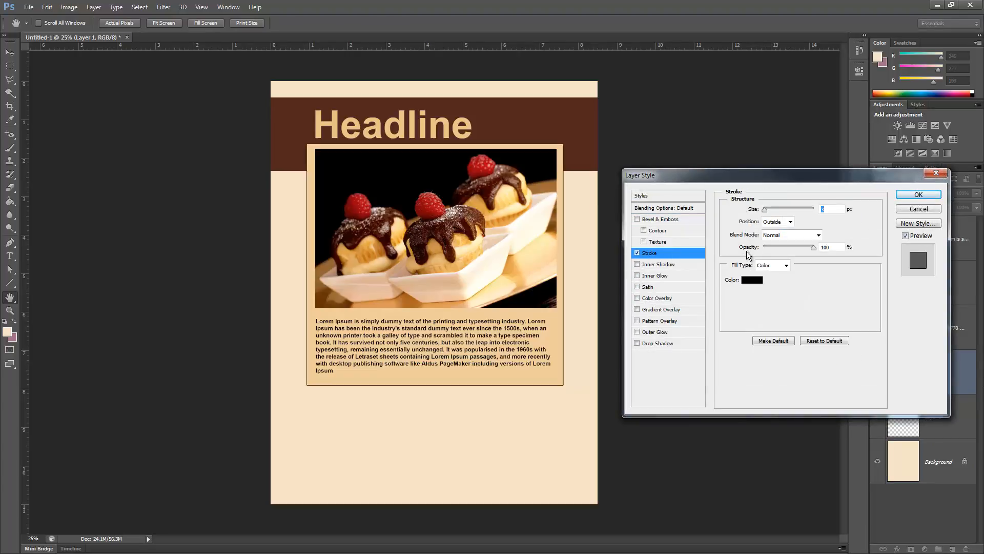
{"action": "left_click_drag", "start_coordinate": [766, 208], "coordinate": [768, 208]}
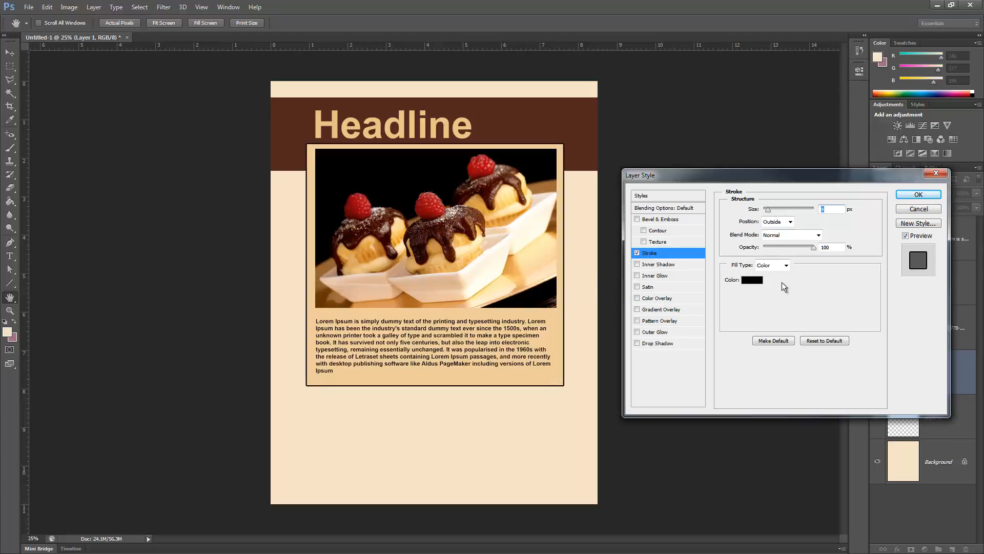
Step: Color the tan box's stroke with the brown 52271c sampled from the headline band, set its size to 27 px, and apply it
{"action": "left_click", "coordinate": [755, 280]}
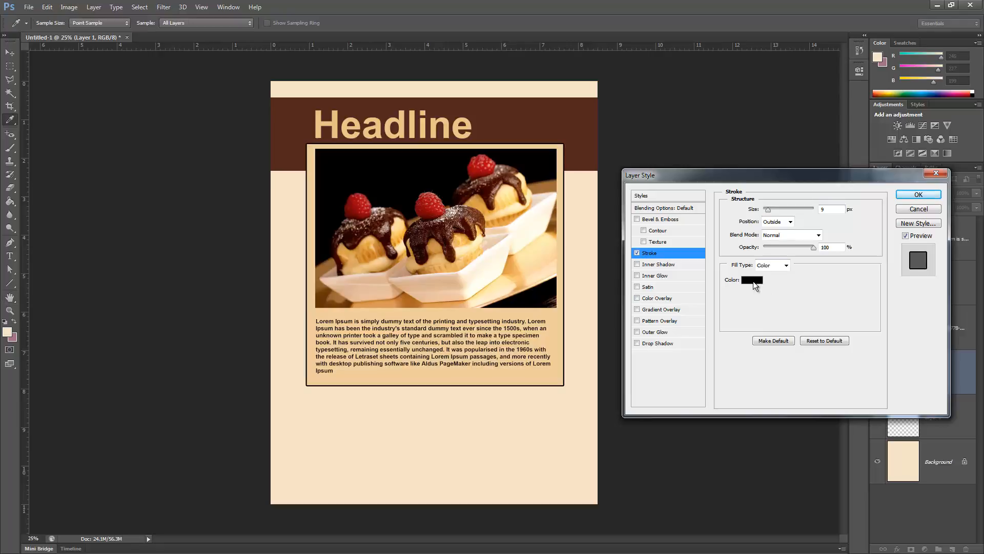
{"action": "left_click", "coordinate": [506, 128]}
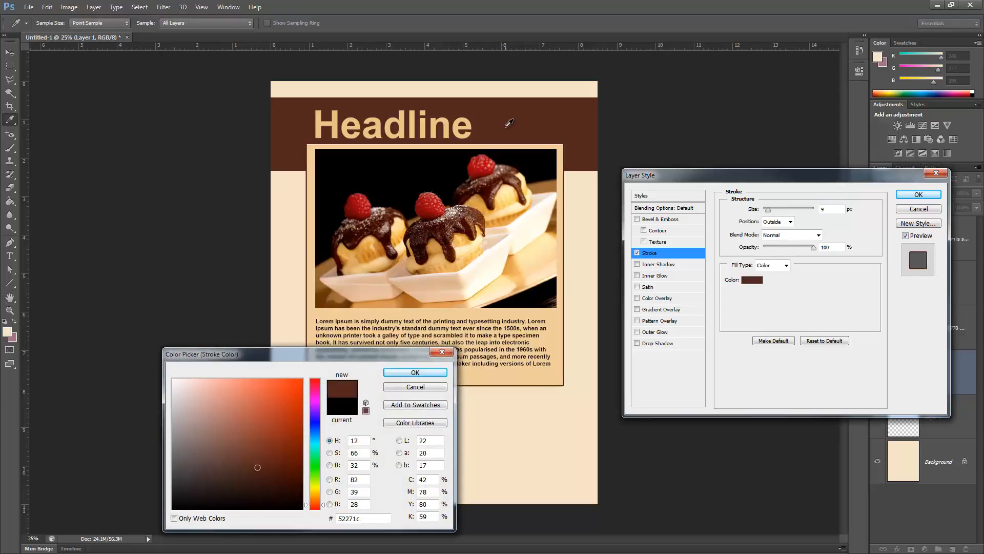
{"action": "left_click", "coordinate": [435, 373]}
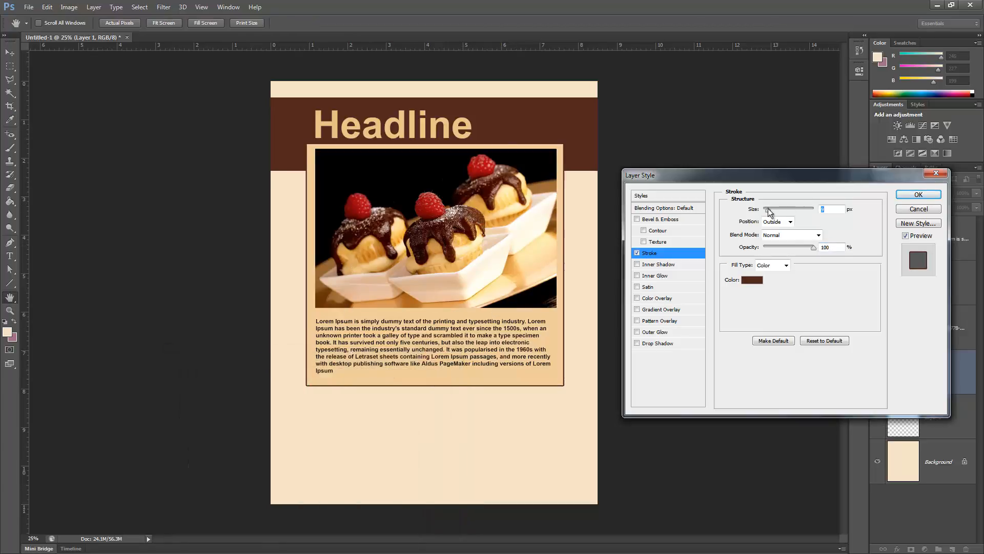
{"action": "left_click_drag", "start_coordinate": [768, 208], "coordinate": [774, 212]}
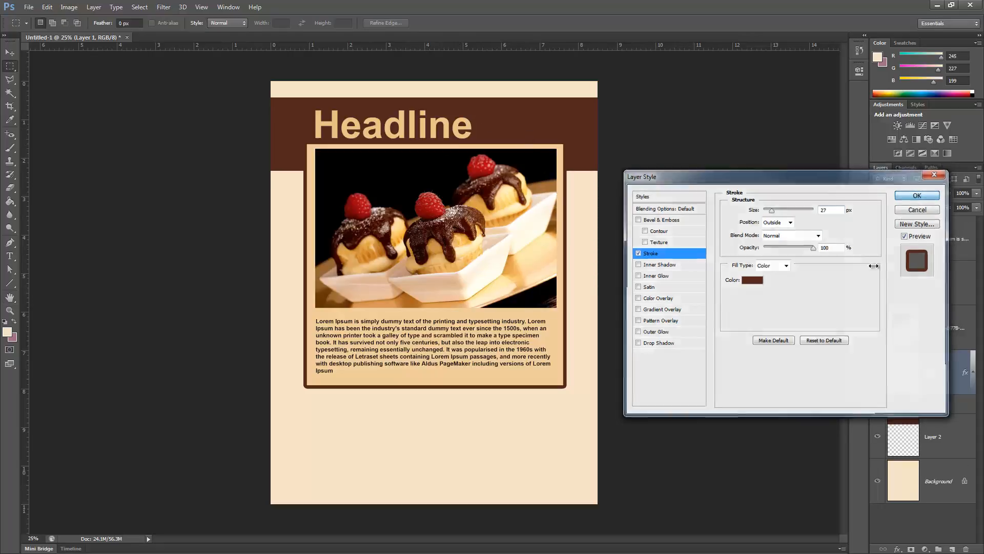
{"action": "left_click", "coordinate": [918, 196]}
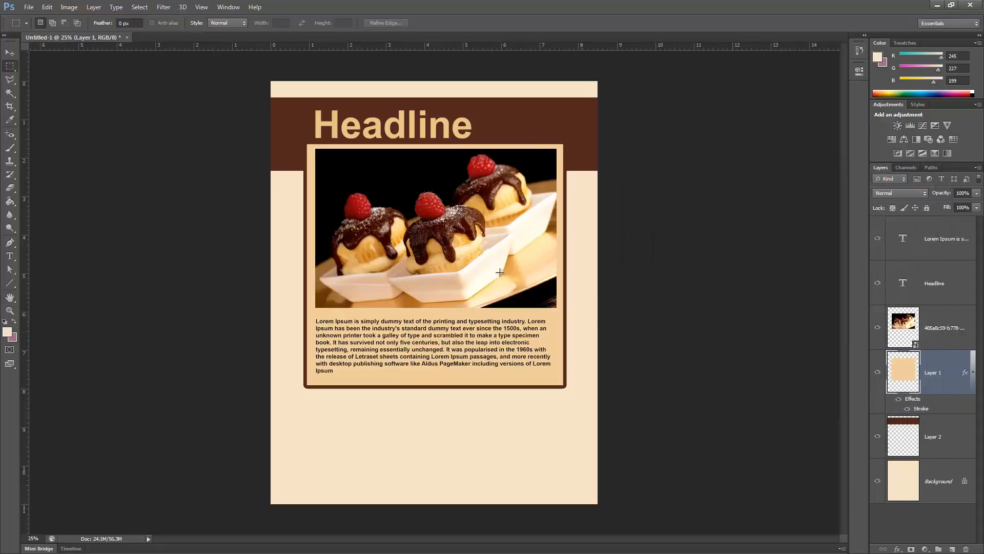